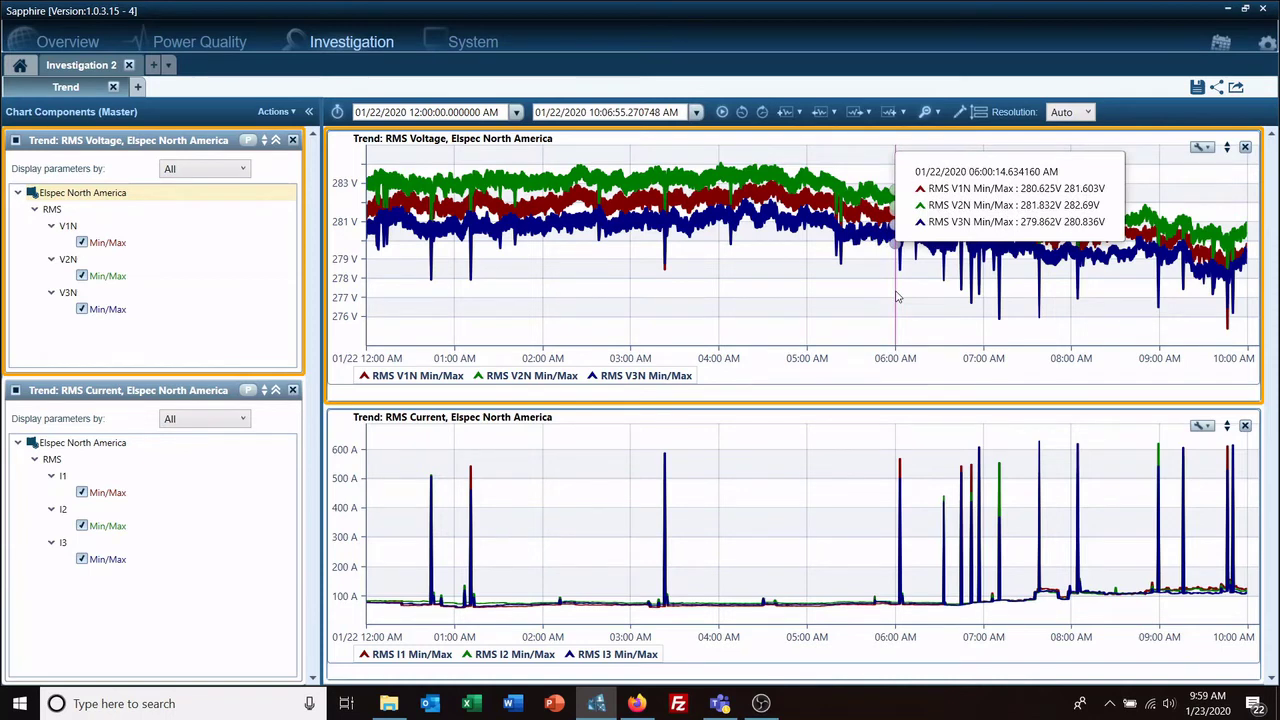
Step: Mark 06:00–07:00 AM on the RMS current and voltage charts and open it as a new Trend tab
{"action": "left_click_drag", "start_coordinate": [897, 297], "coordinate": [983, 291]}
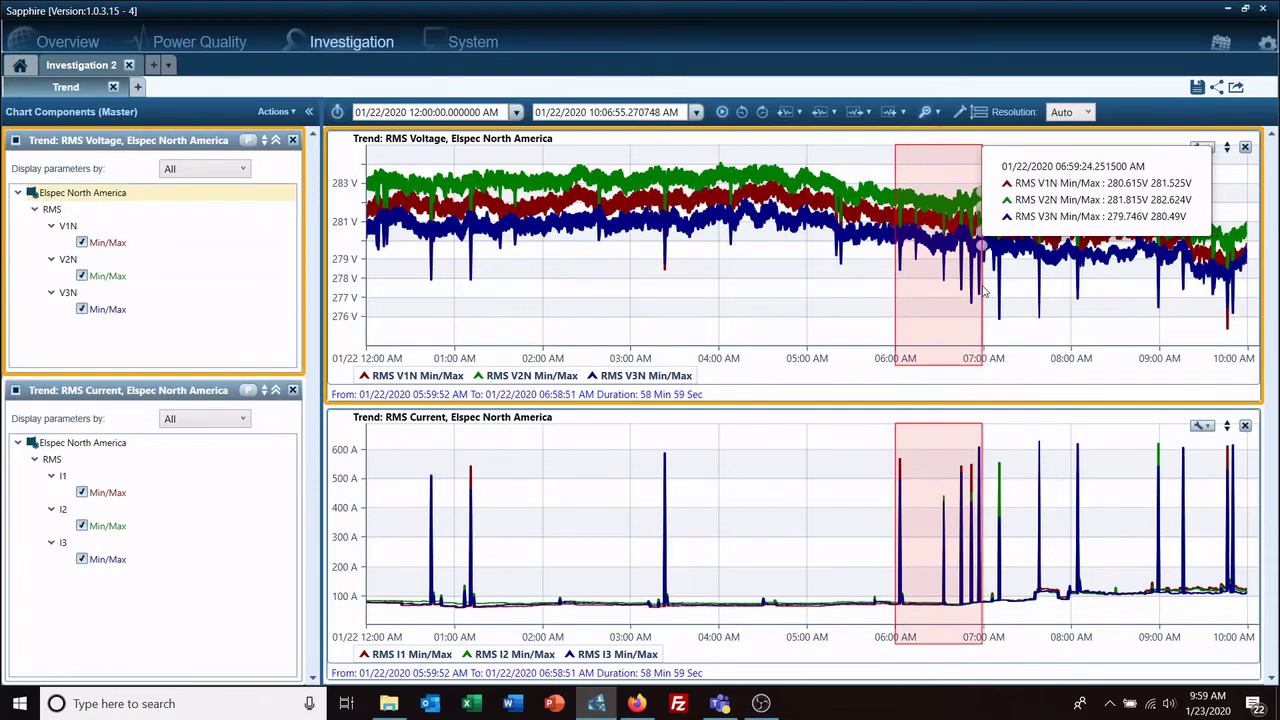
{"action": "left_click", "coordinate": [983, 291]}
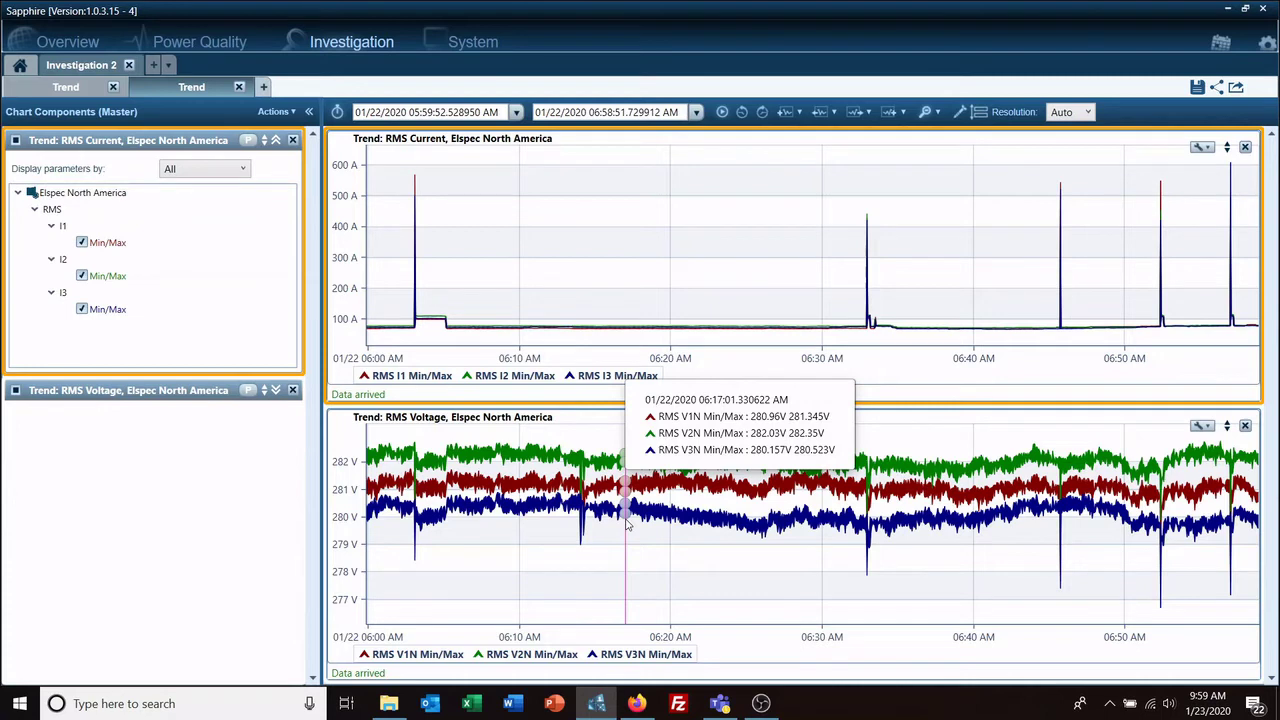
{"action": "left_click", "coordinate": [66, 88]}
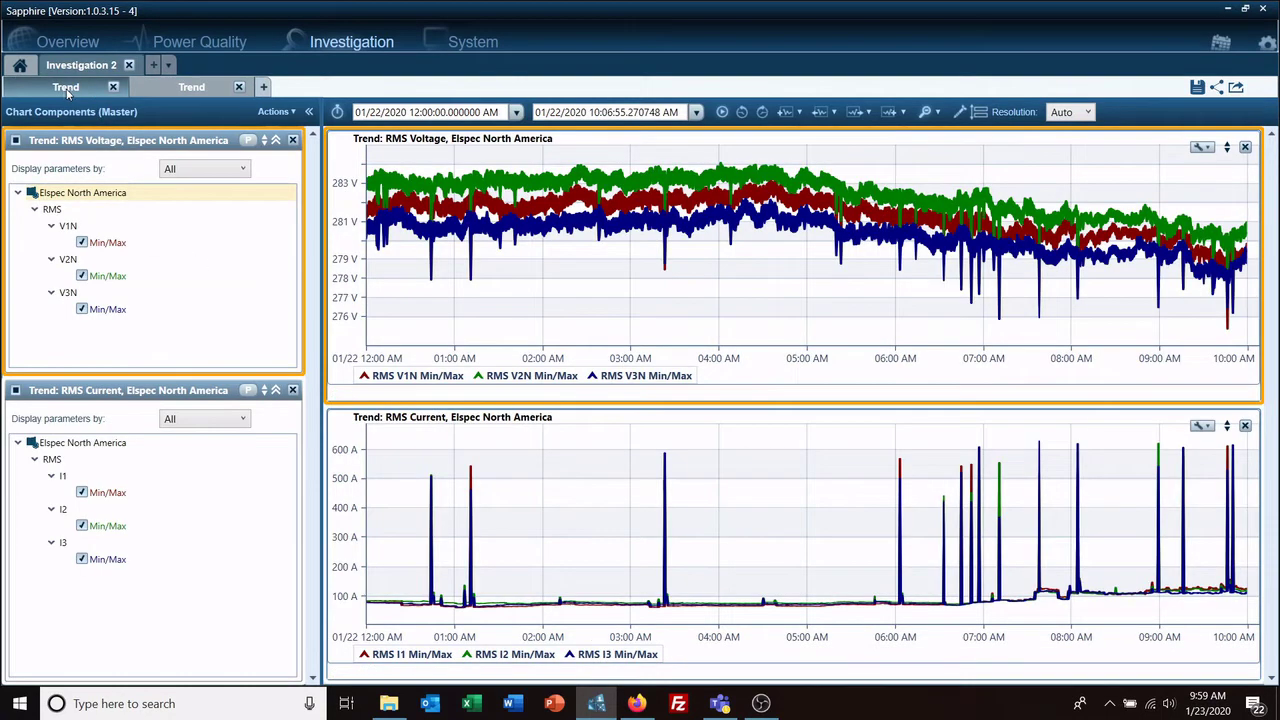
{"action": "left_click", "coordinate": [205, 88]}
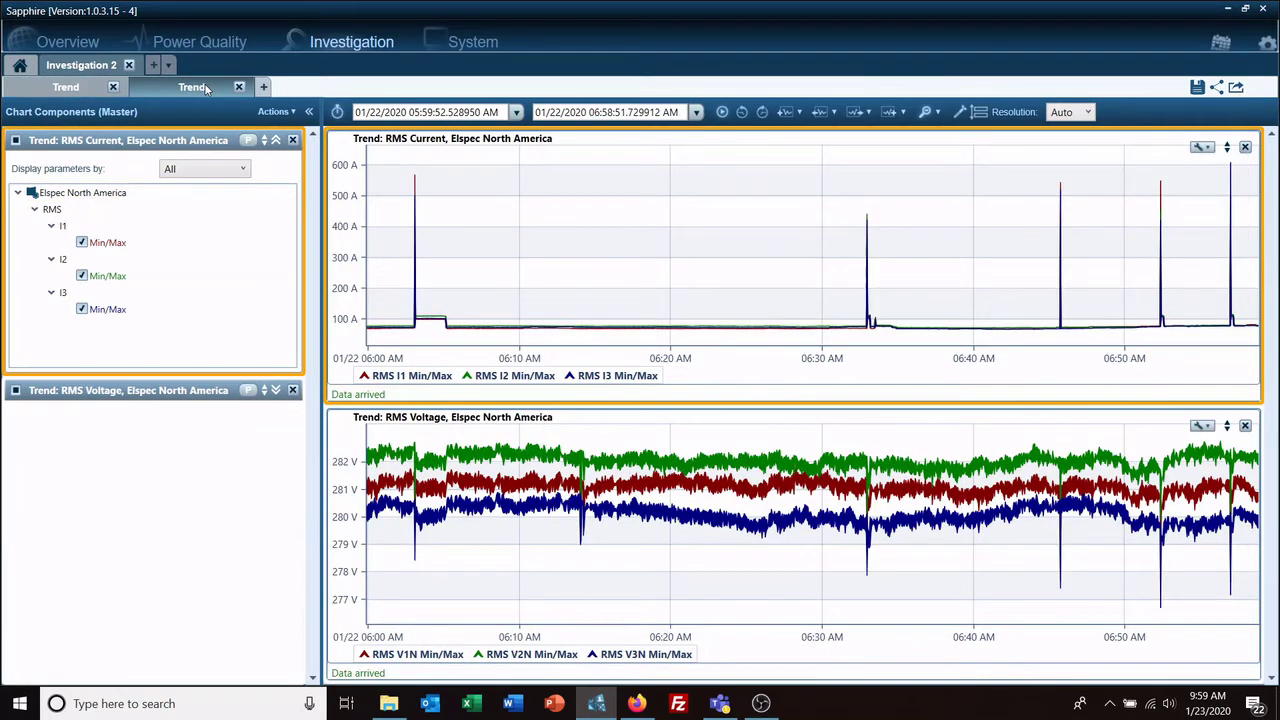
{"action": "left_click", "coordinate": [57, 89]}
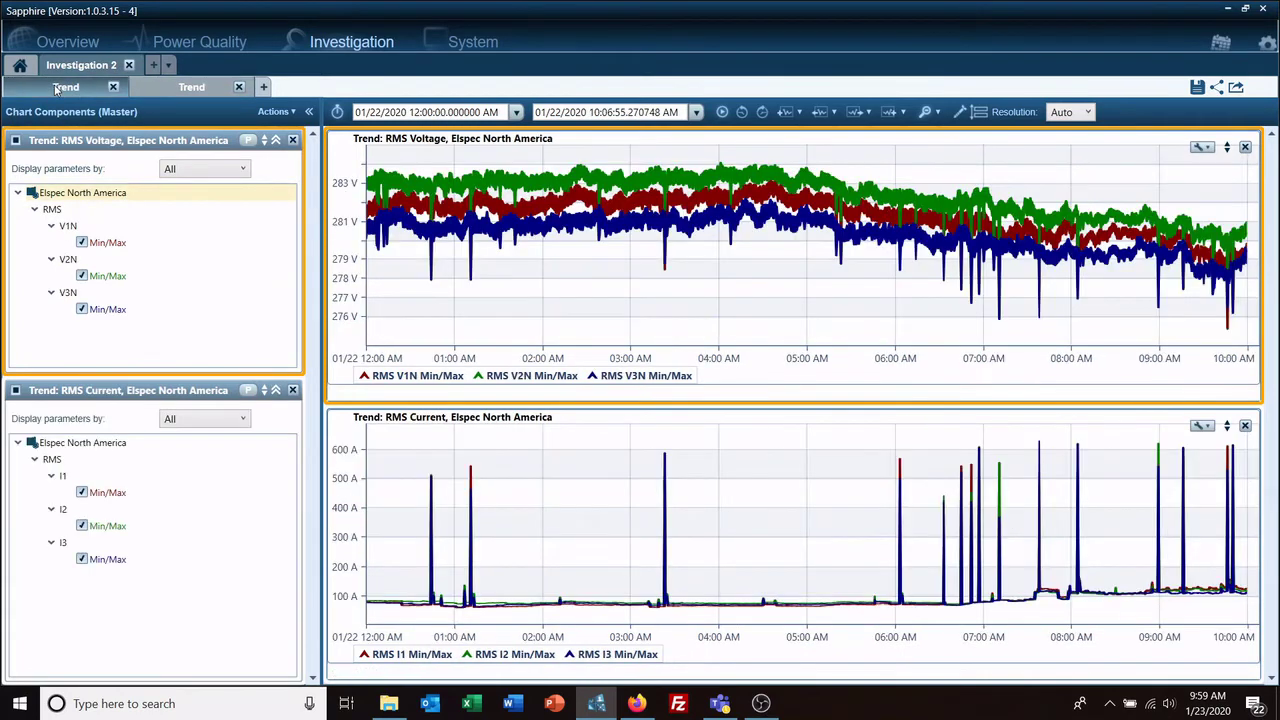
{"action": "left_click", "coordinate": [188, 88]}
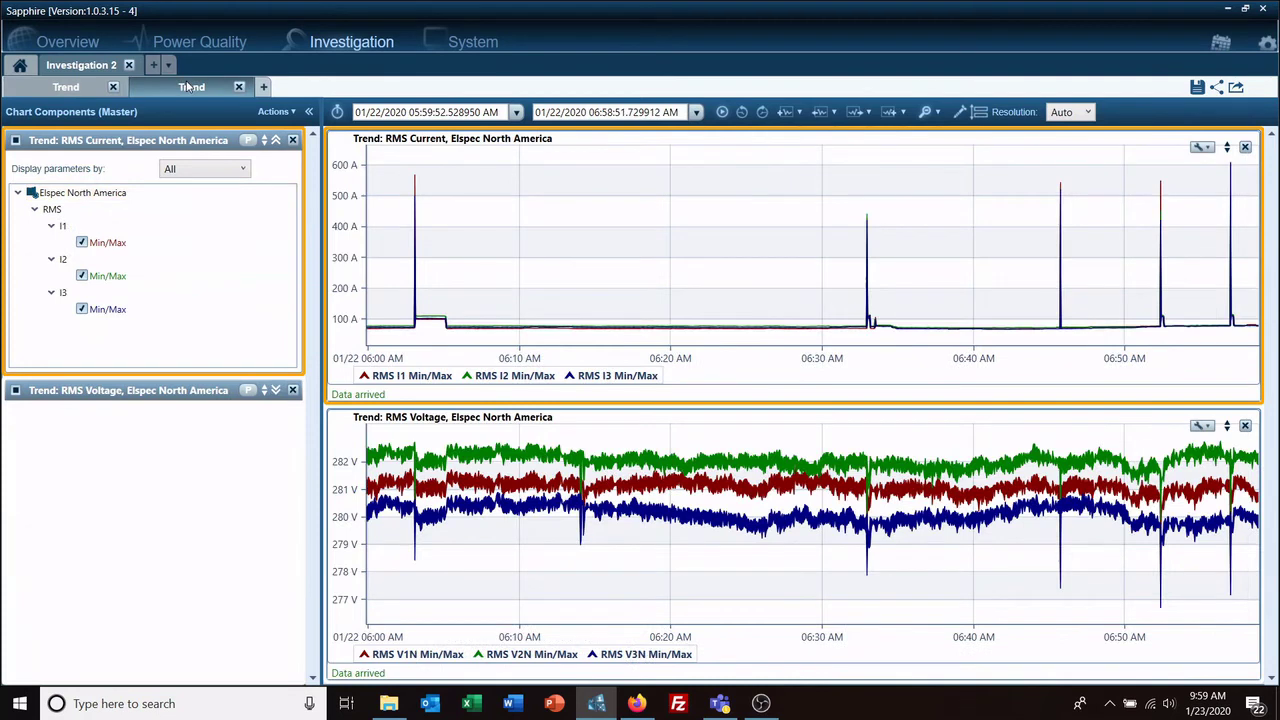